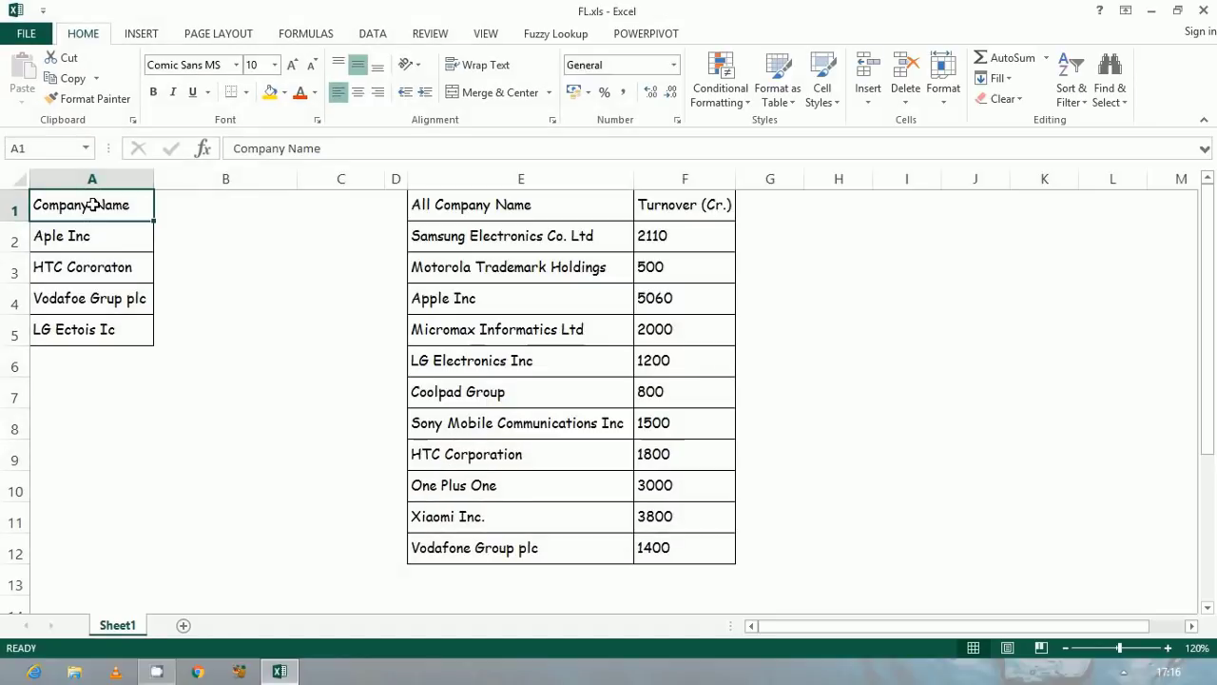
Open the Fuzzy Lookup task pane from the Fuzzy Lookup ribbon tab
{"action": "left_click", "coordinate": [563, 34]}
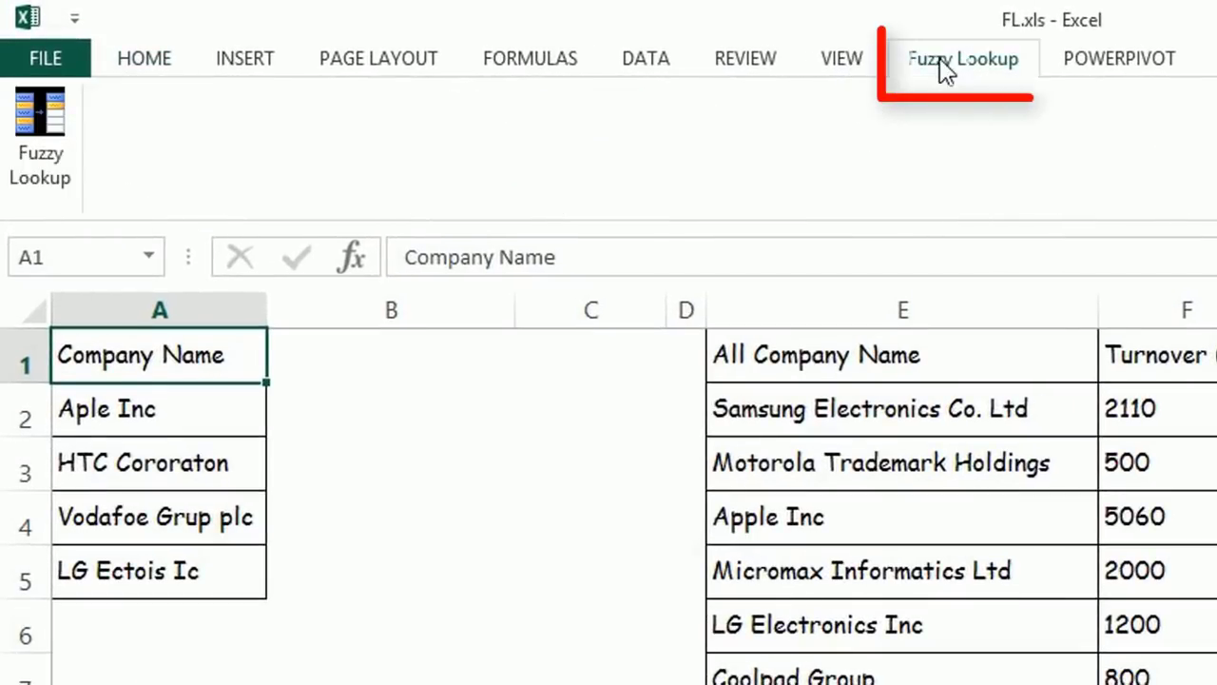
{"action": "left_click", "coordinate": [19, 152]}
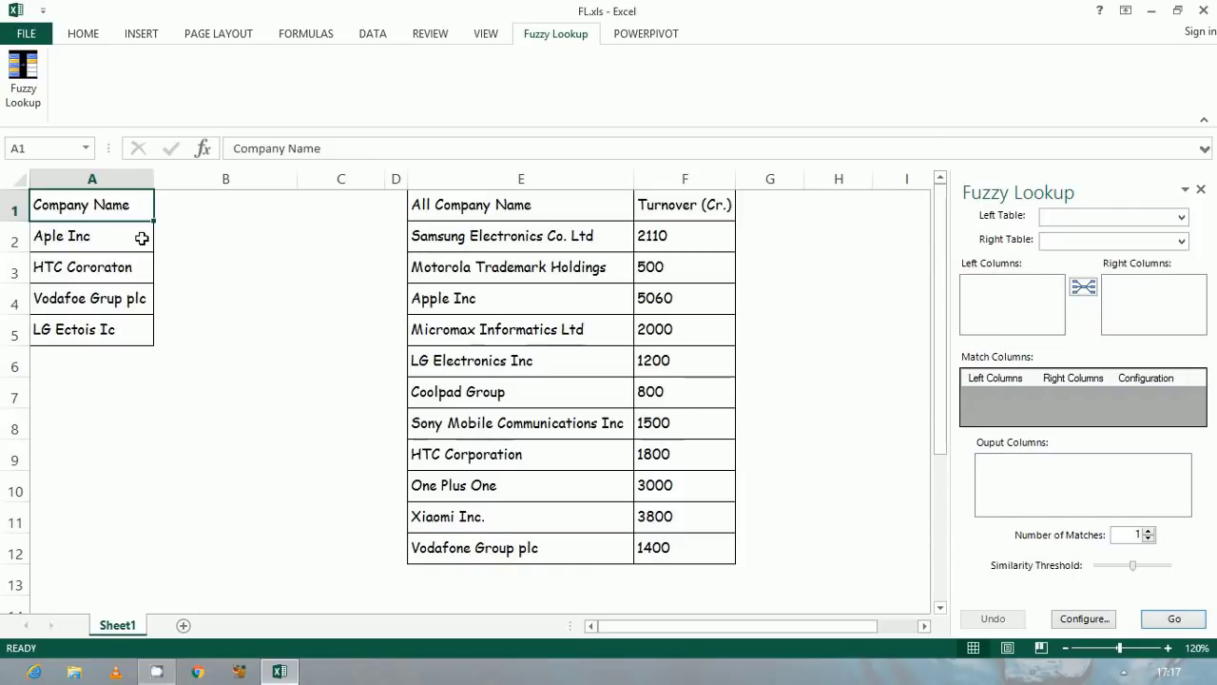
Convert the misspelled company names A1:A5 into Table1 with headers
{"action": "left_click", "coordinate": [105, 206]}
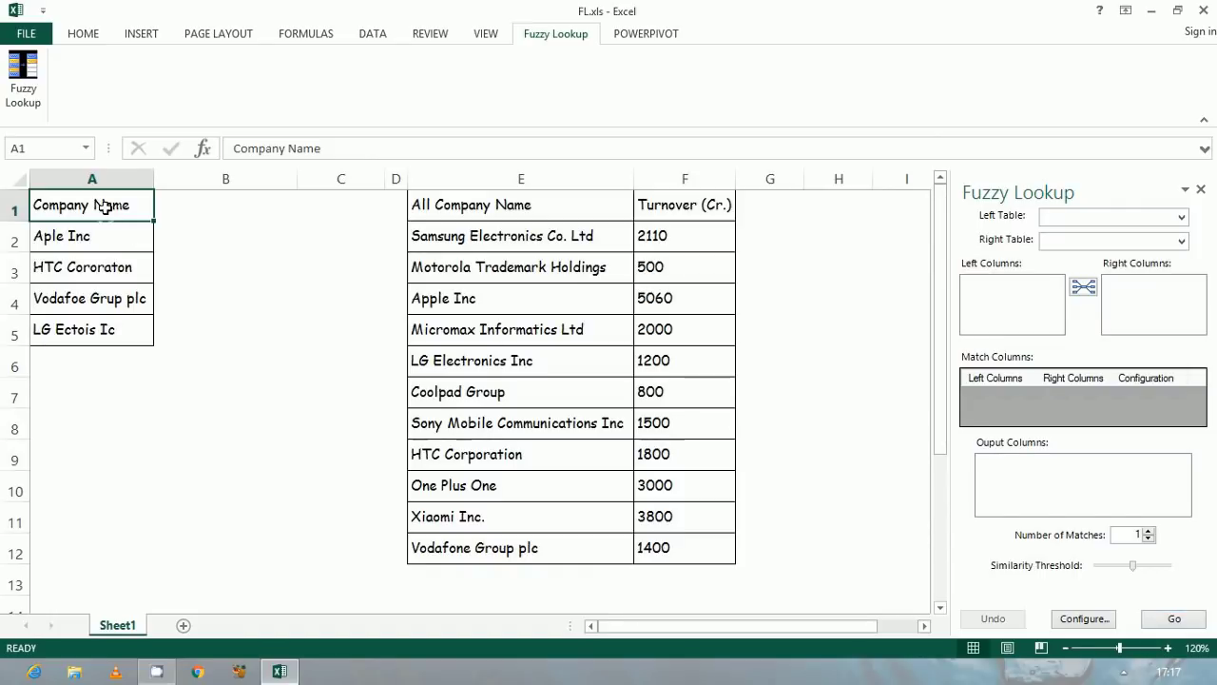
{"action": "key", "text": "ctrl+shift+Down"}
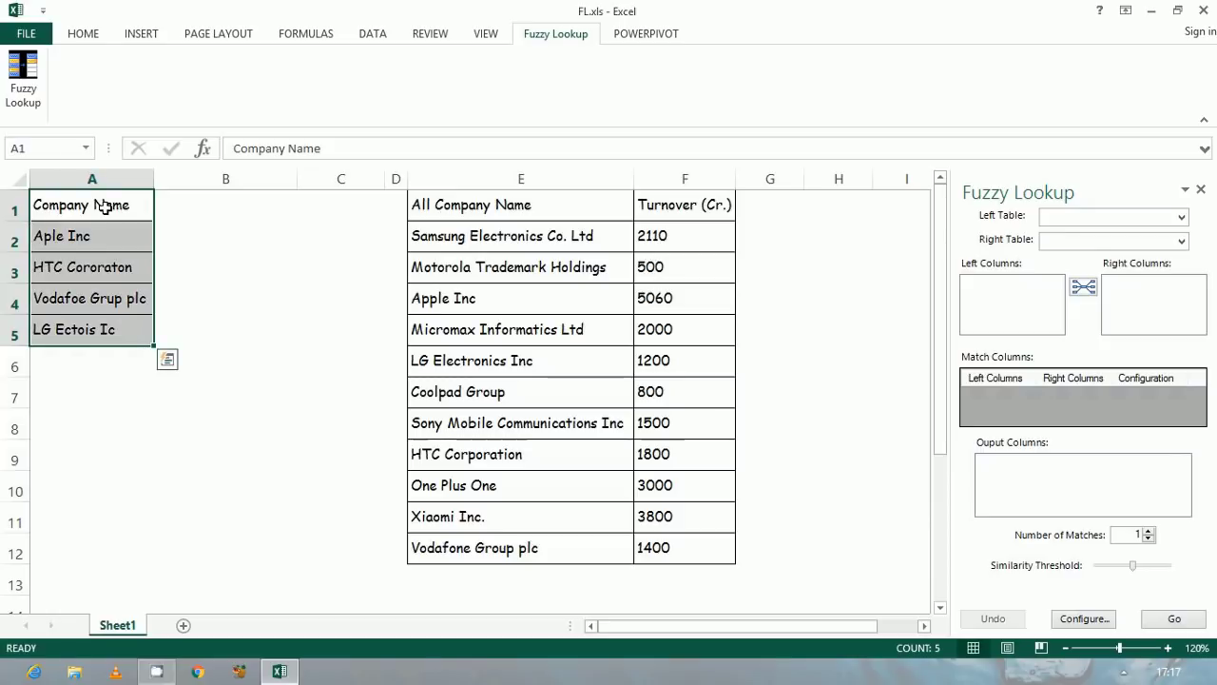
{"action": "key", "text": "ctrl+t"}
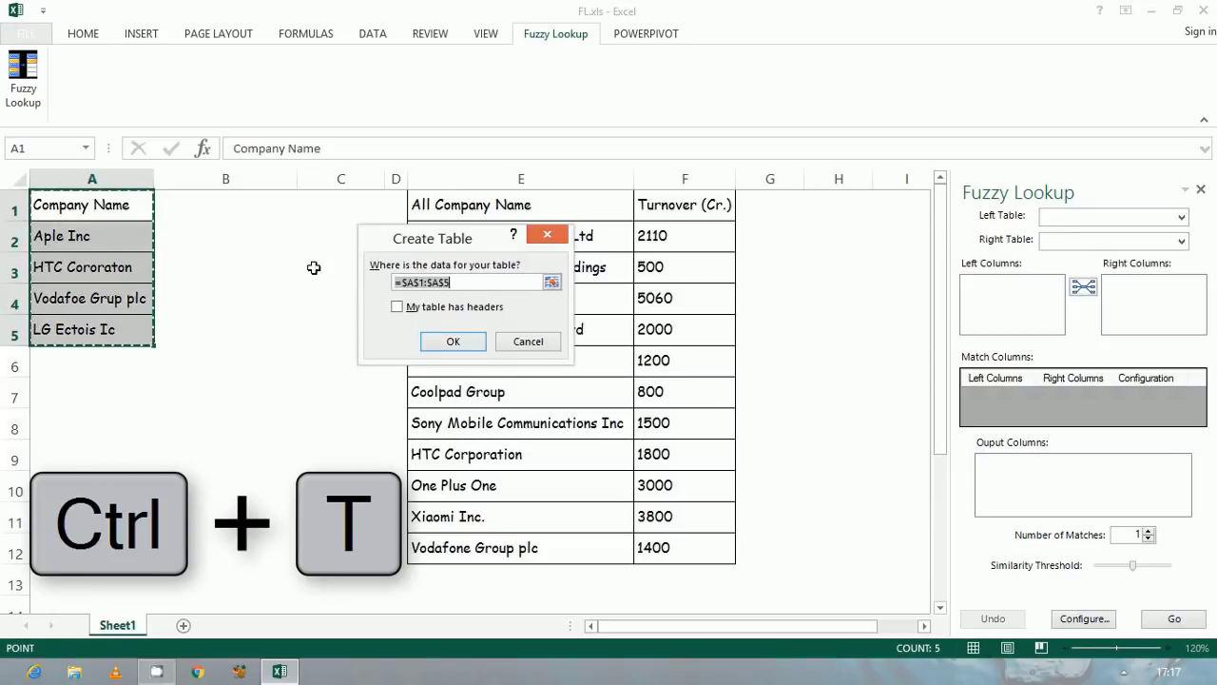
{"action": "left_click", "coordinate": [397, 306]}
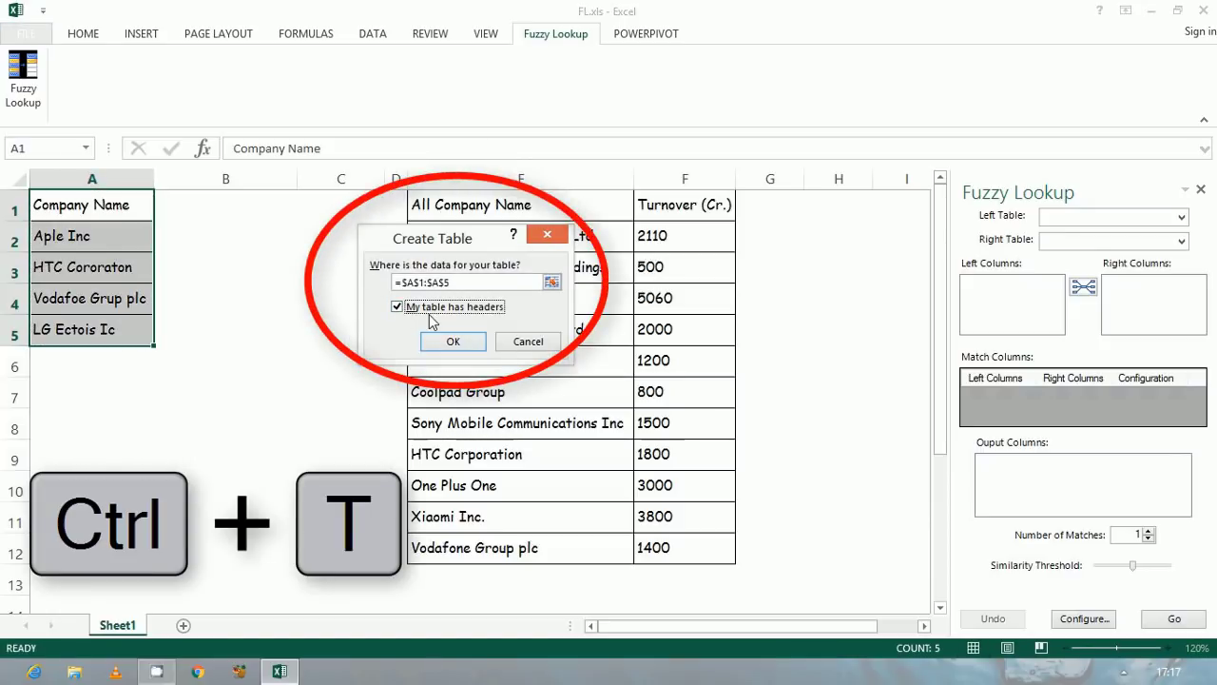
{"action": "left_click", "coordinate": [438, 341]}
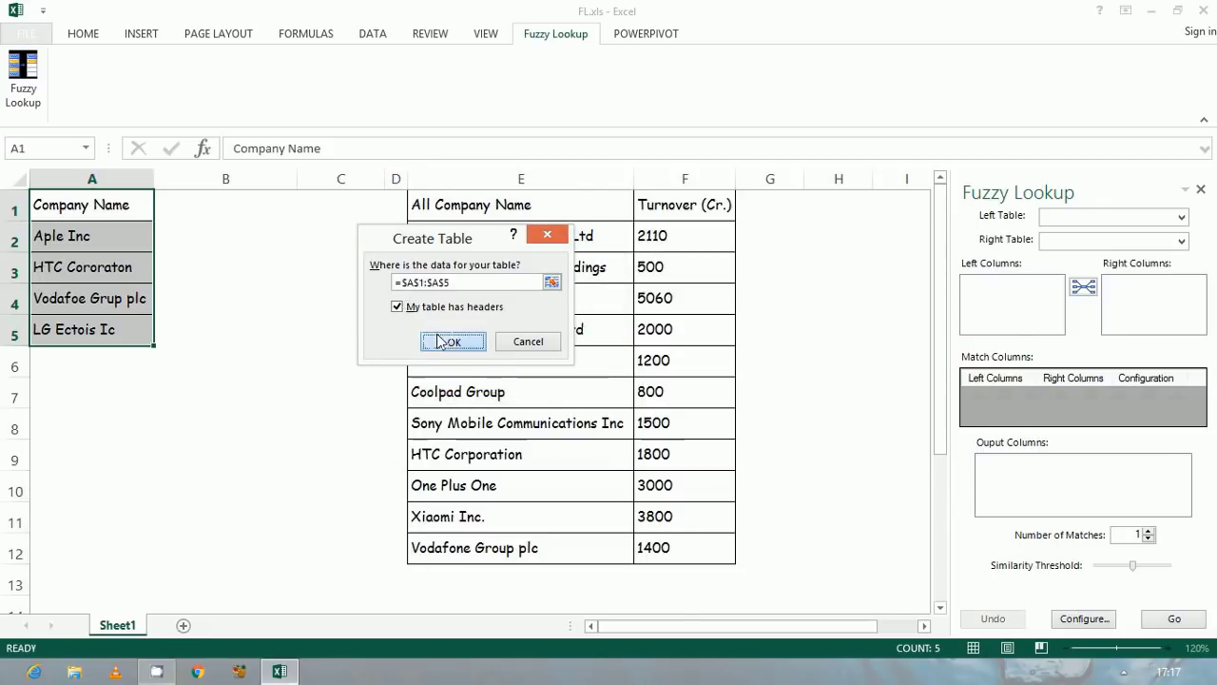
{"action": "left_click", "coordinate": [44, 79]}
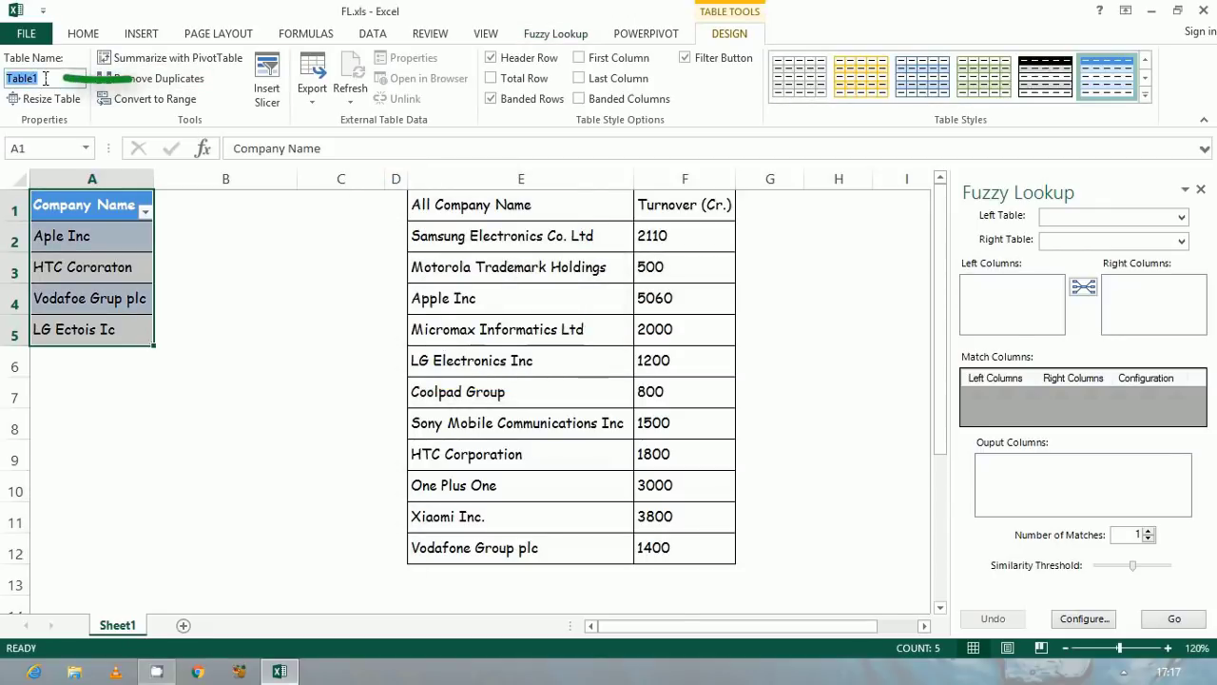
Convert the reference list E1:F12 into Table2 and check the pane's table choices
{"action": "left_click", "coordinate": [435, 207]}
{"action": "key", "text": "ctrl+shift+Left"}
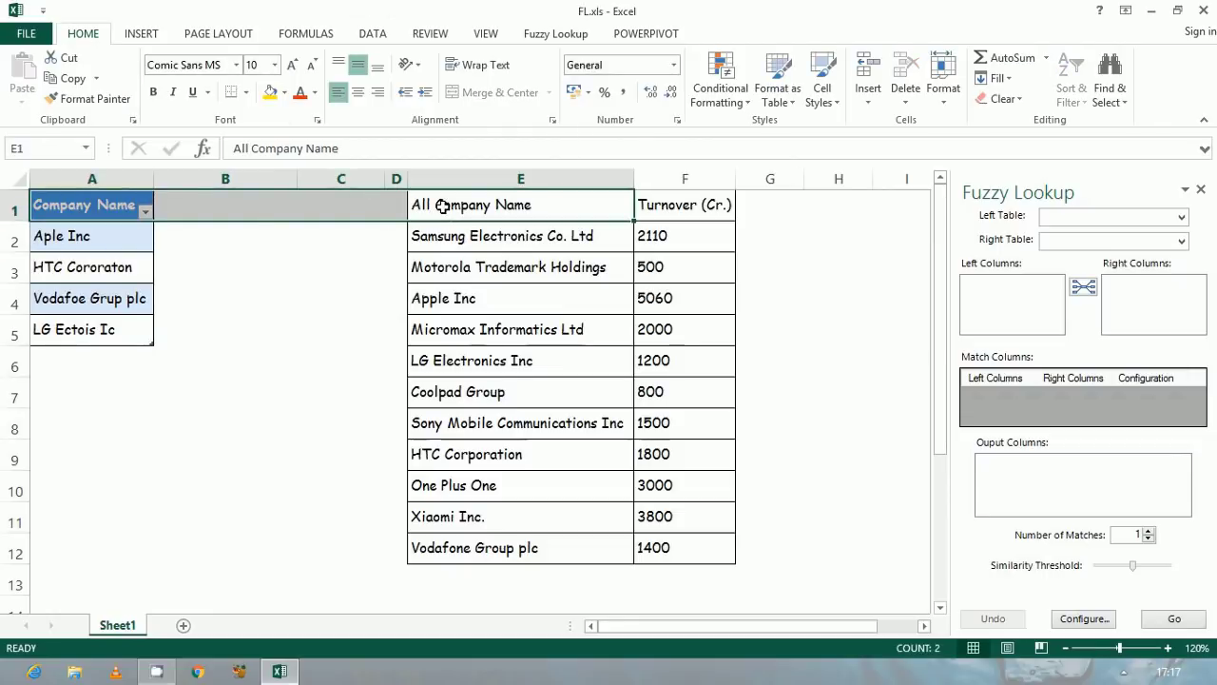
{"action": "left_click", "coordinate": [442, 207]}
{"action": "key", "text": "ctrl+shift+Down"}
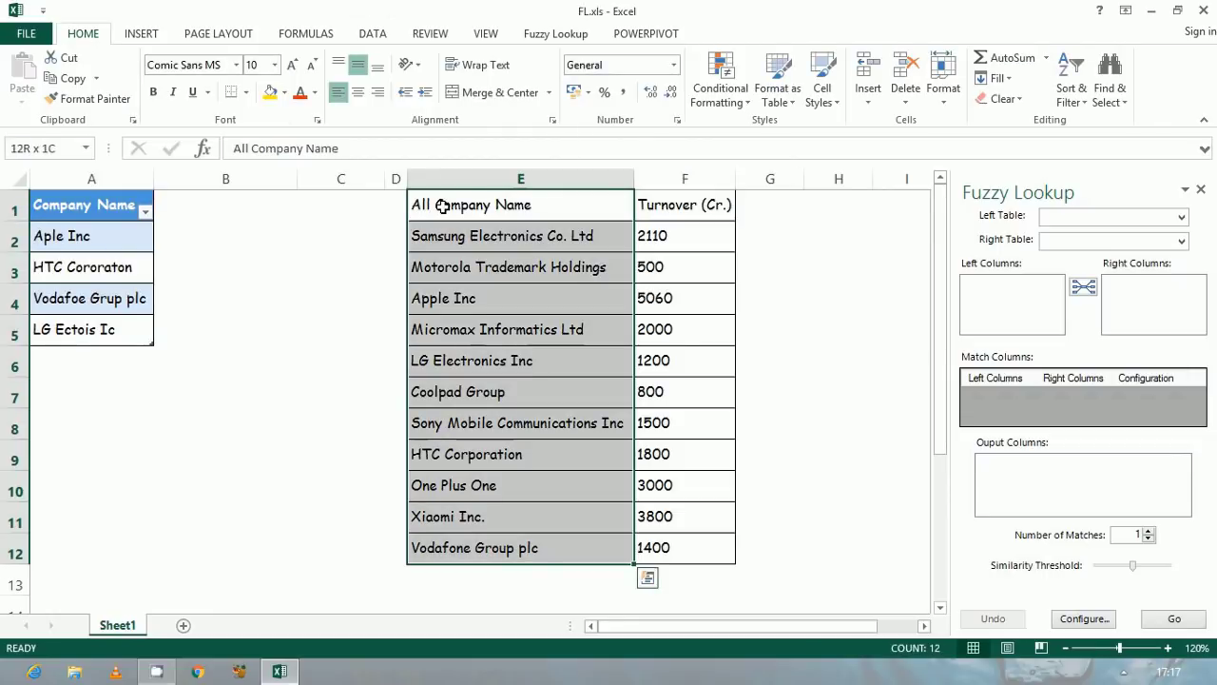
{"action": "key", "text": "ctrl+shift+Right"}
{"action": "key", "text": "ctrl+t"}
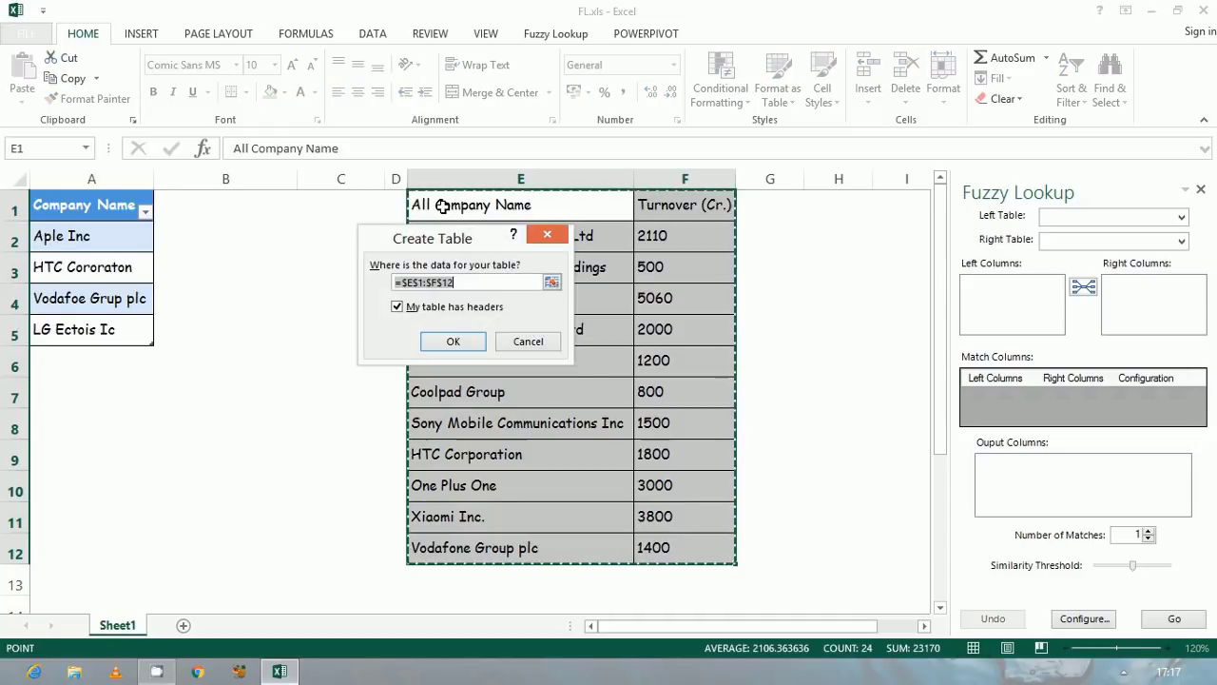
{"action": "double_click", "coordinate": [458, 349]}
{"action": "left_click", "coordinate": [48, 75]}
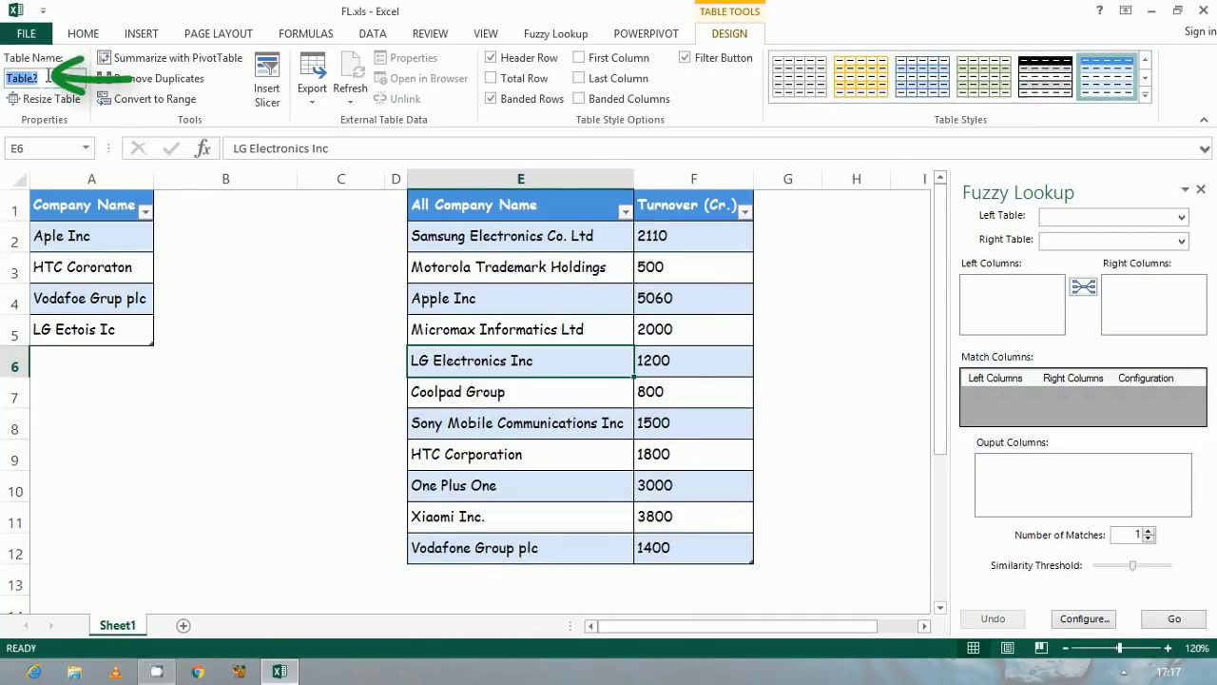
{"action": "left_click", "coordinate": [1151, 217]}
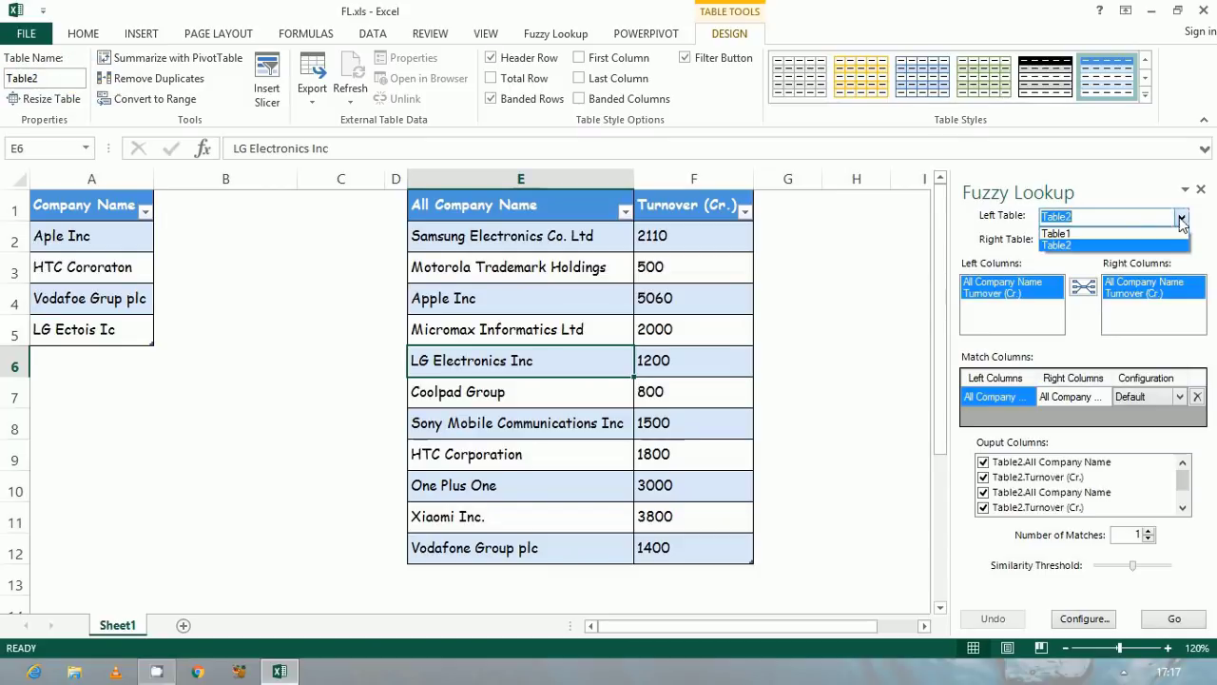
Use Table1 as left table, matching Company Name to All Company Name, and review output columns
{"action": "left_click", "coordinate": [1103, 233]}
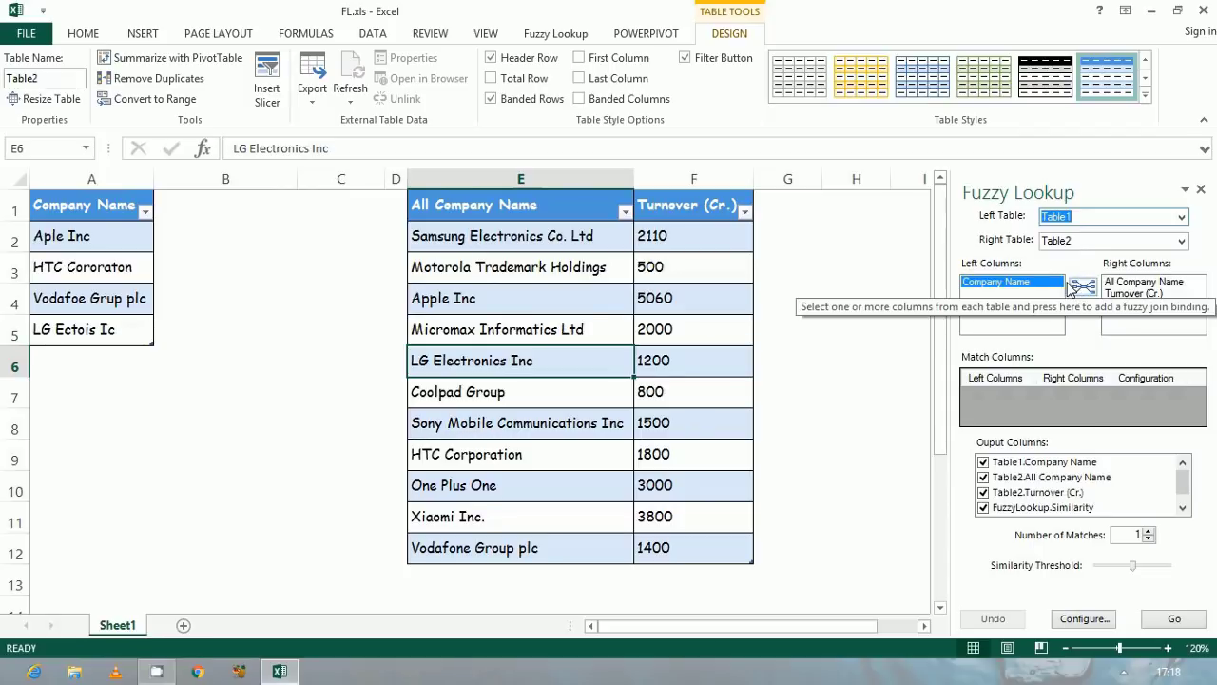
{"action": "left_click", "coordinate": [1109, 282]}
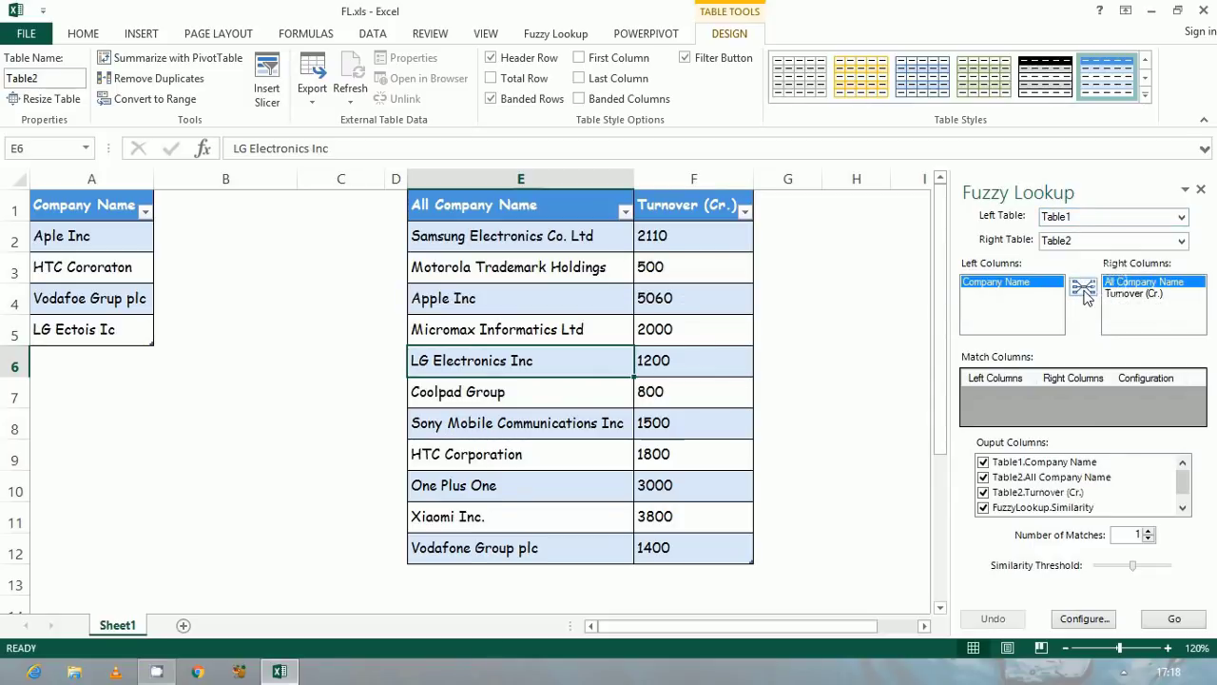
{"action": "left_click", "coordinate": [1084, 288]}
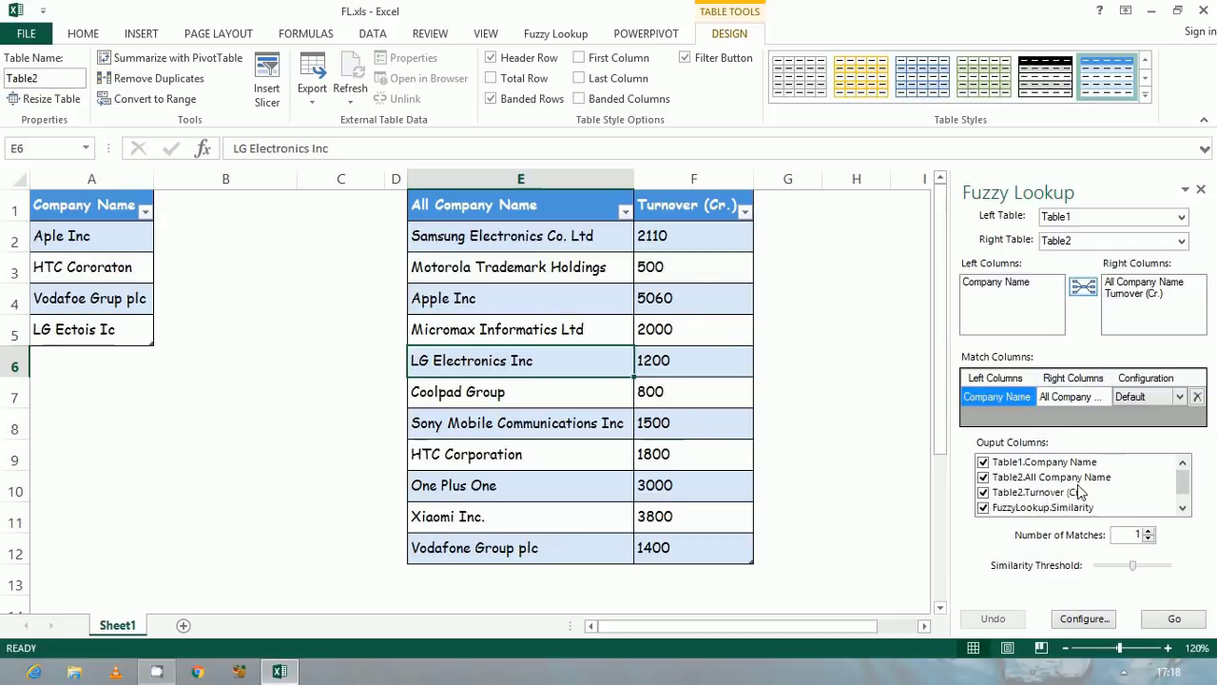
{"action": "left_click", "coordinate": [1182, 507]}
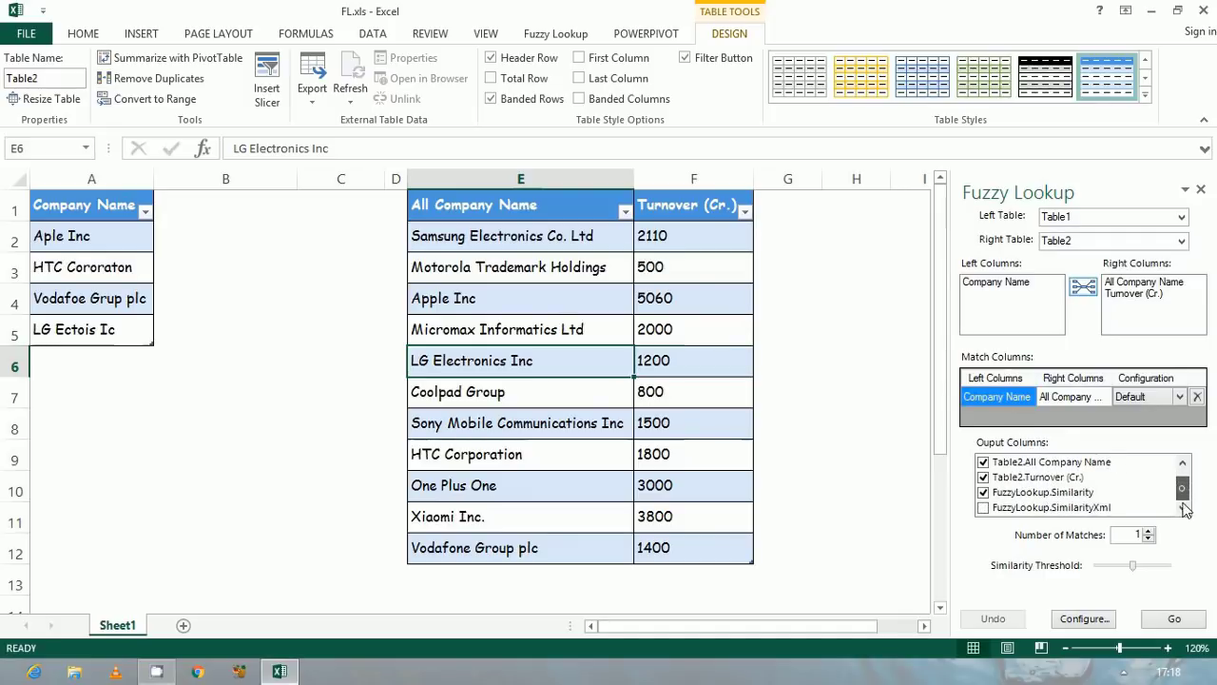
{"action": "left_click", "coordinate": [1183, 463]}
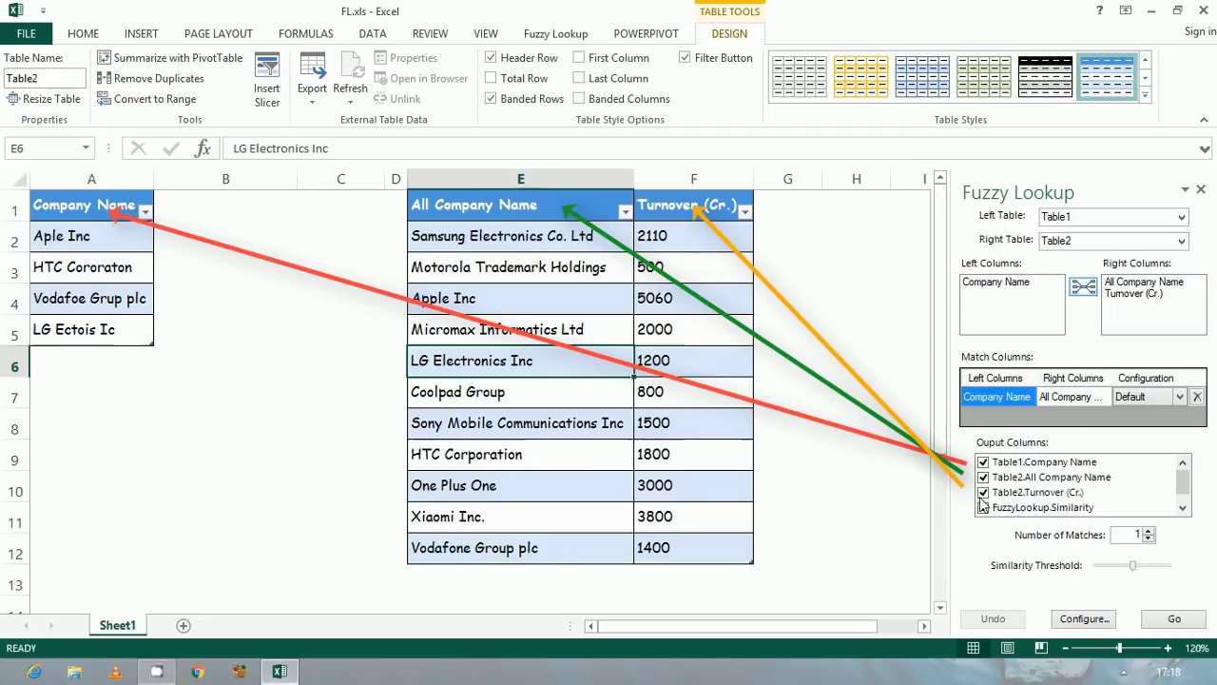
Drop Similarity from outputs, set the threshold to about 0.47, and target cell A7
{"action": "left_click", "coordinate": [983, 506]}
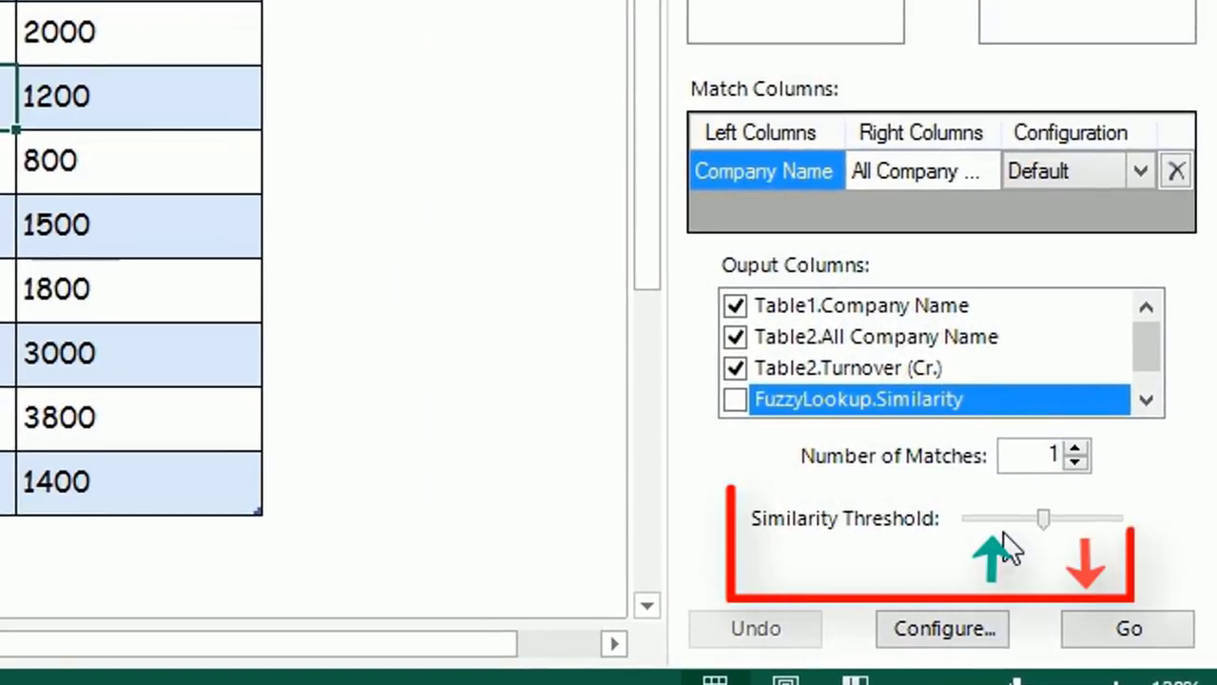
{"action": "left_click_drag", "start_coordinate": [1043, 518], "coordinate": [1167, 542]}
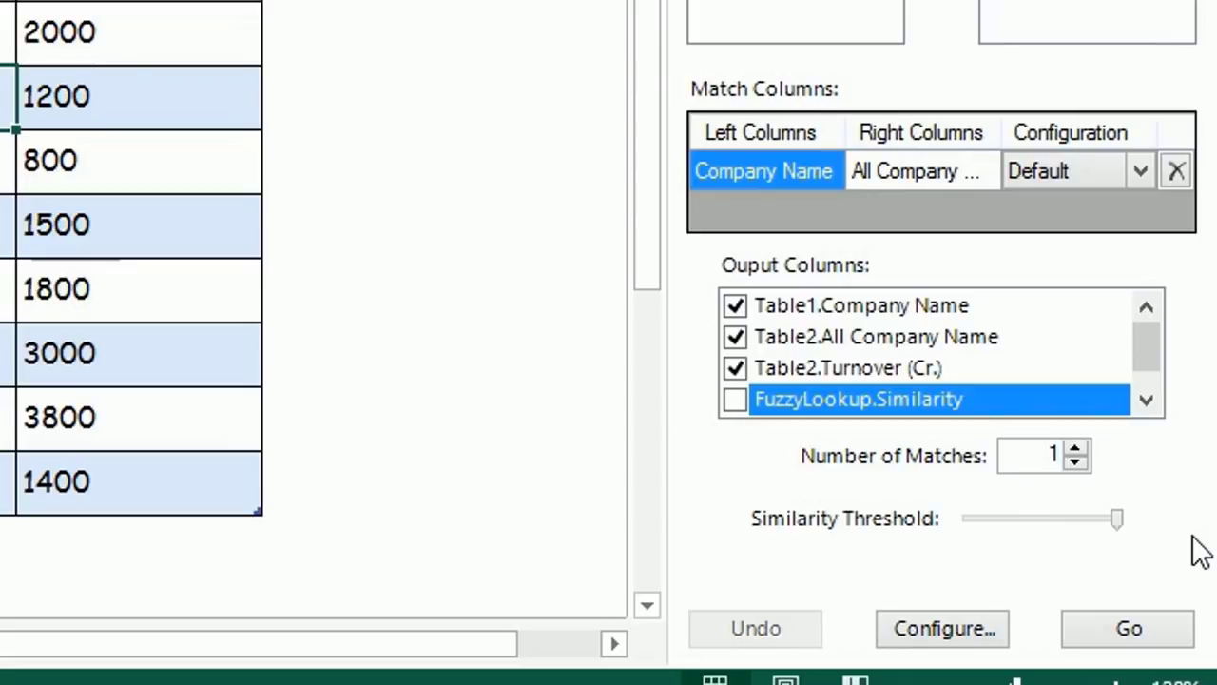
{"action": "mouse_move", "coordinate": [1113, 520]}
{"action": "left_mouse_down"}
{"action": "mouse_move", "coordinate": [1033, 521]}
{"action": "mouse_move", "coordinate": [1019, 571]}
{"action": "left_mouse_up"}
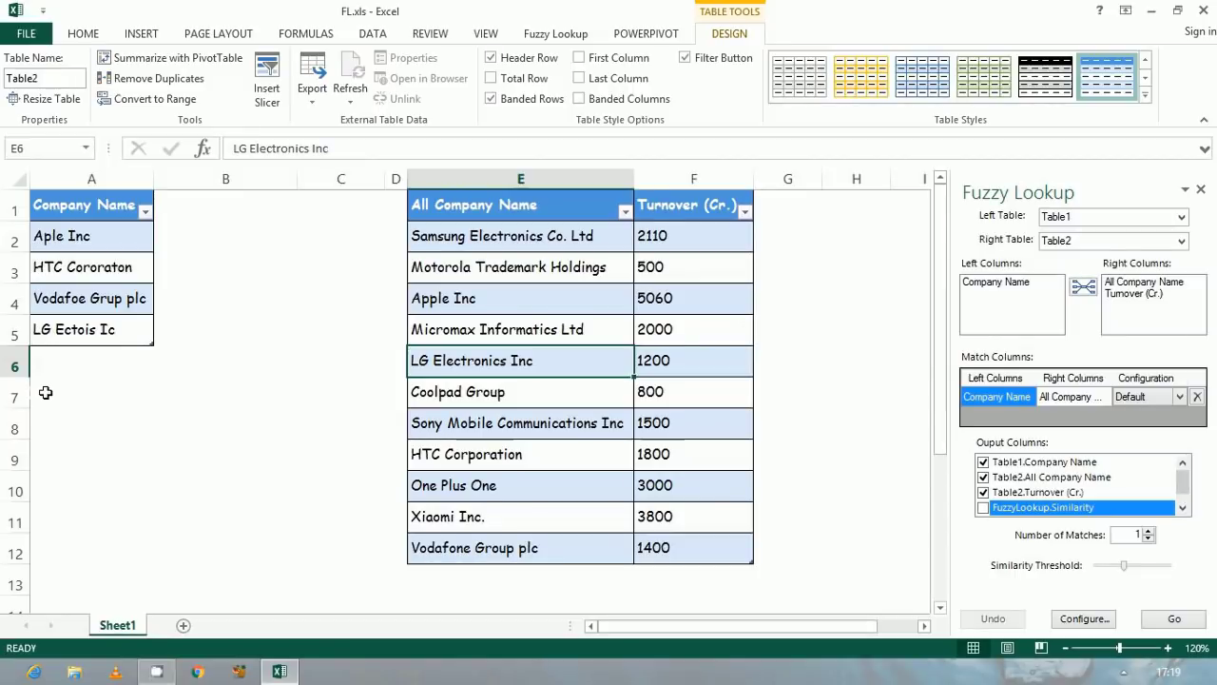
{"action": "left_click", "coordinate": [45, 391]}
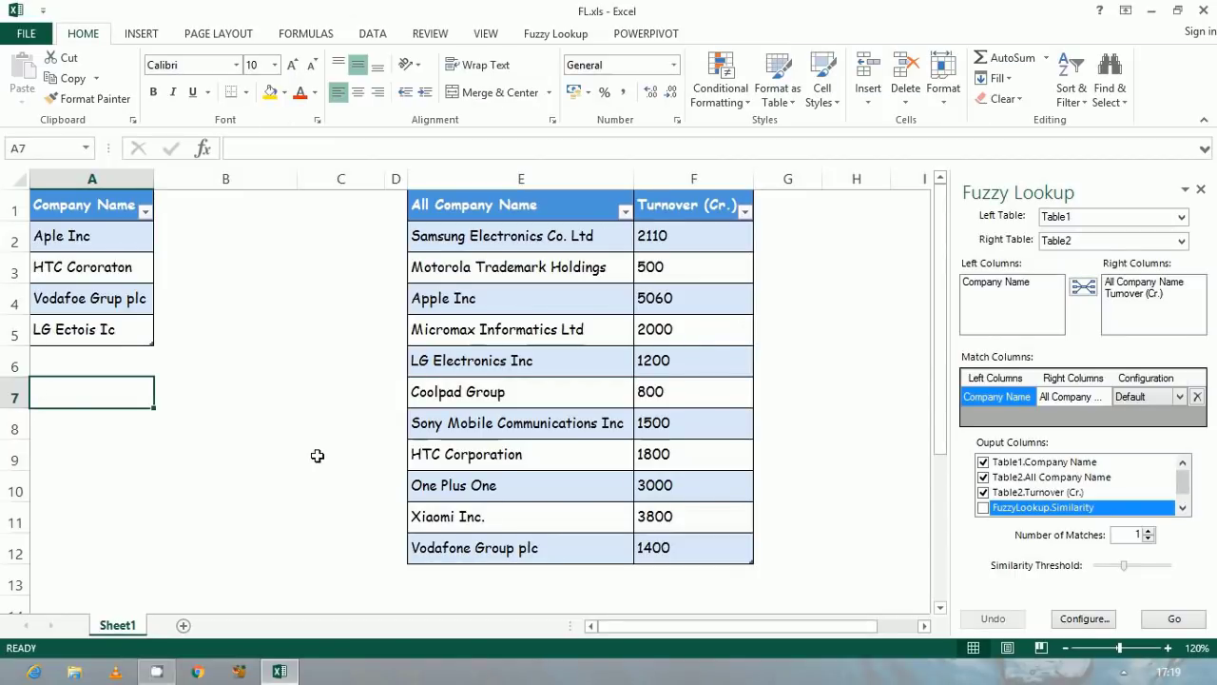
Run the match into A7 and review results: three names matched, LG Ectois Ic unmatched
{"action": "left_click", "coordinate": [1187, 608]}
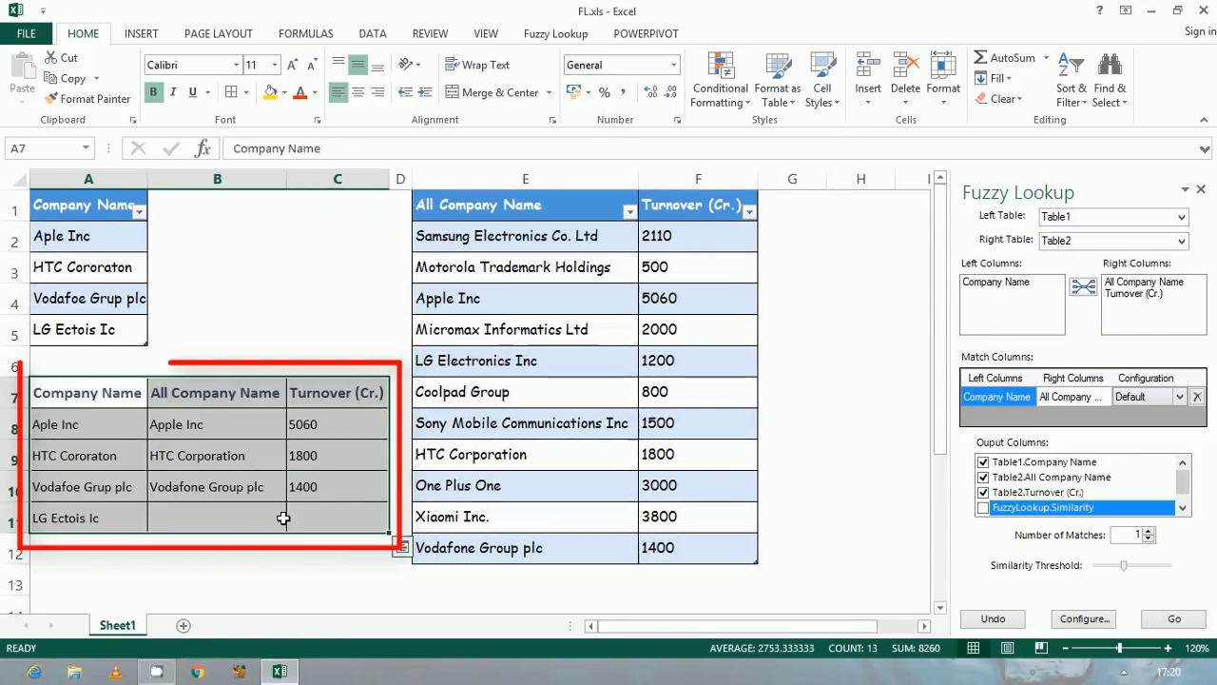
{"action": "key", "text": "Down"}
{"action": "key", "text": "Down"}
{"action": "key", "text": "Down"}
{"action": "key", "text": "Down"}
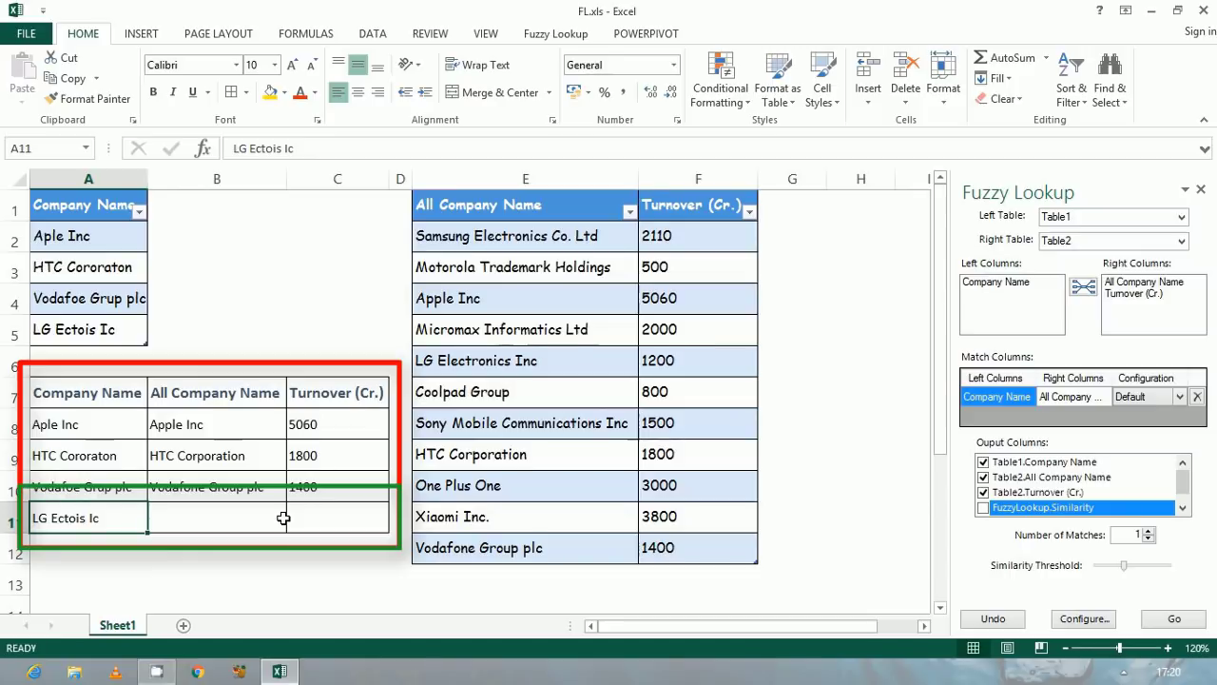
{"action": "key", "text": "Up"}
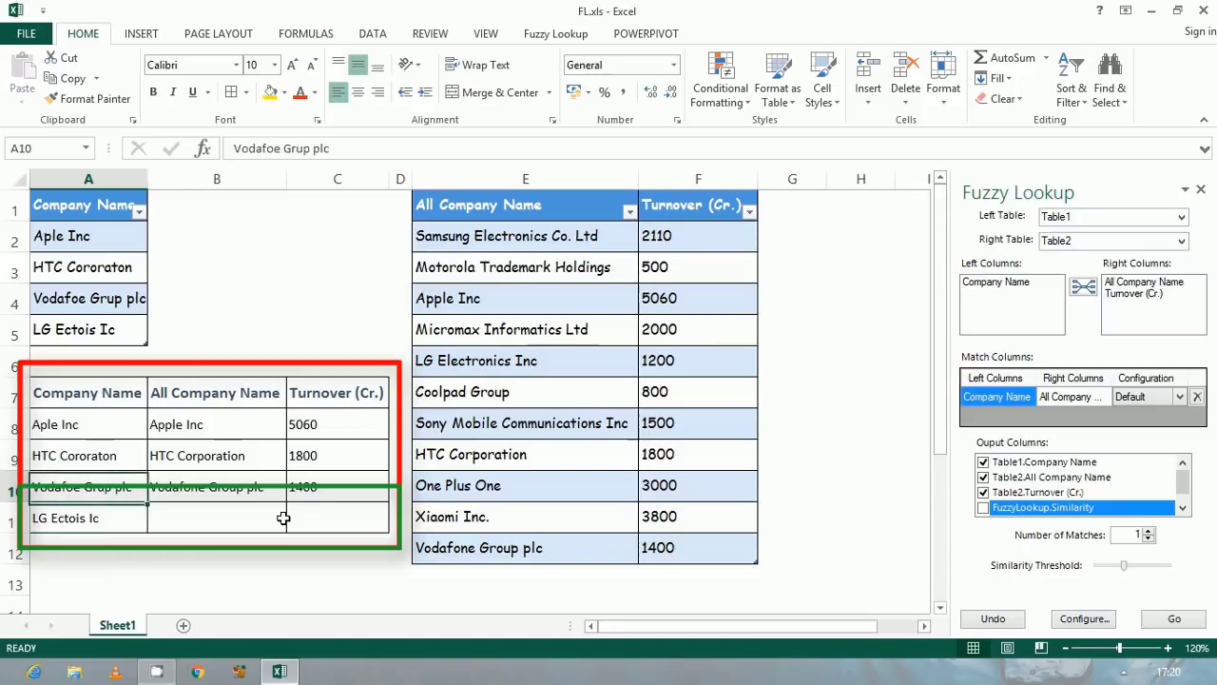
{"action": "key", "text": "Up"}
{"action": "key", "text": "Up"}
{"action": "key", "text": "Up"}
{"action": "key", "text": "Up"}
{"action": "key", "text": "Up"}
{"action": "key", "text": "Up"}
{"action": "key", "text": "Up"}
{"action": "key", "text": "Up"}
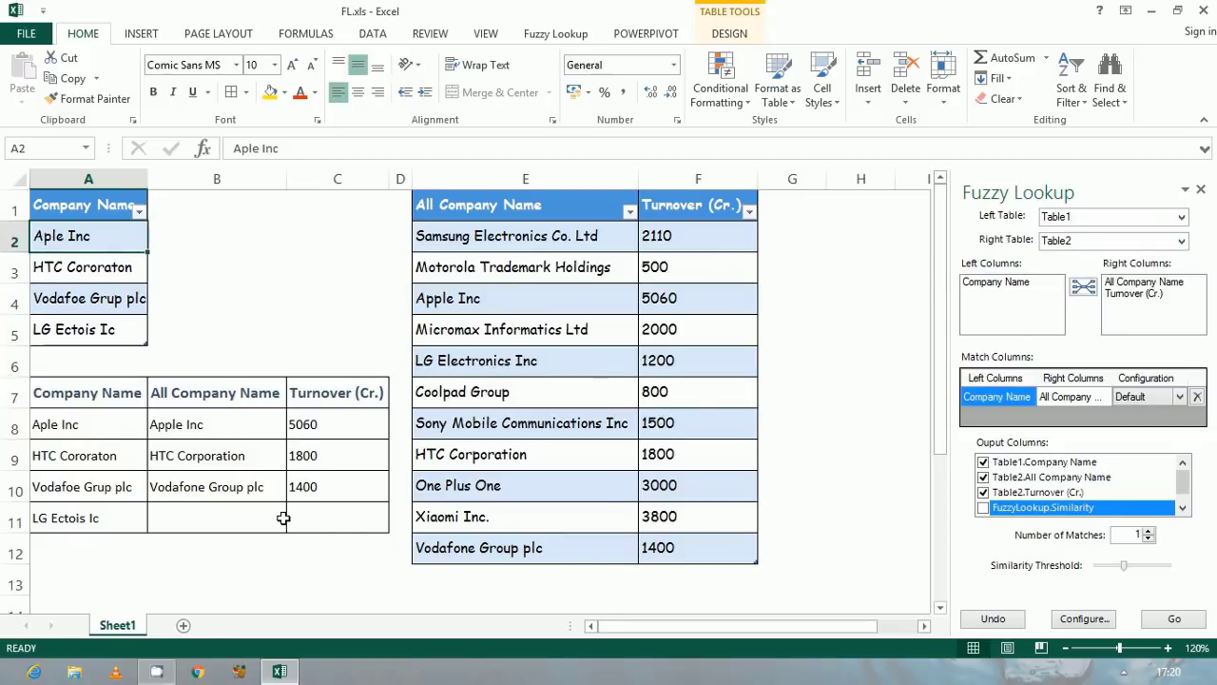
{"action": "key", "text": "shift+Down"}
{"action": "key", "text": "shift+Down"}
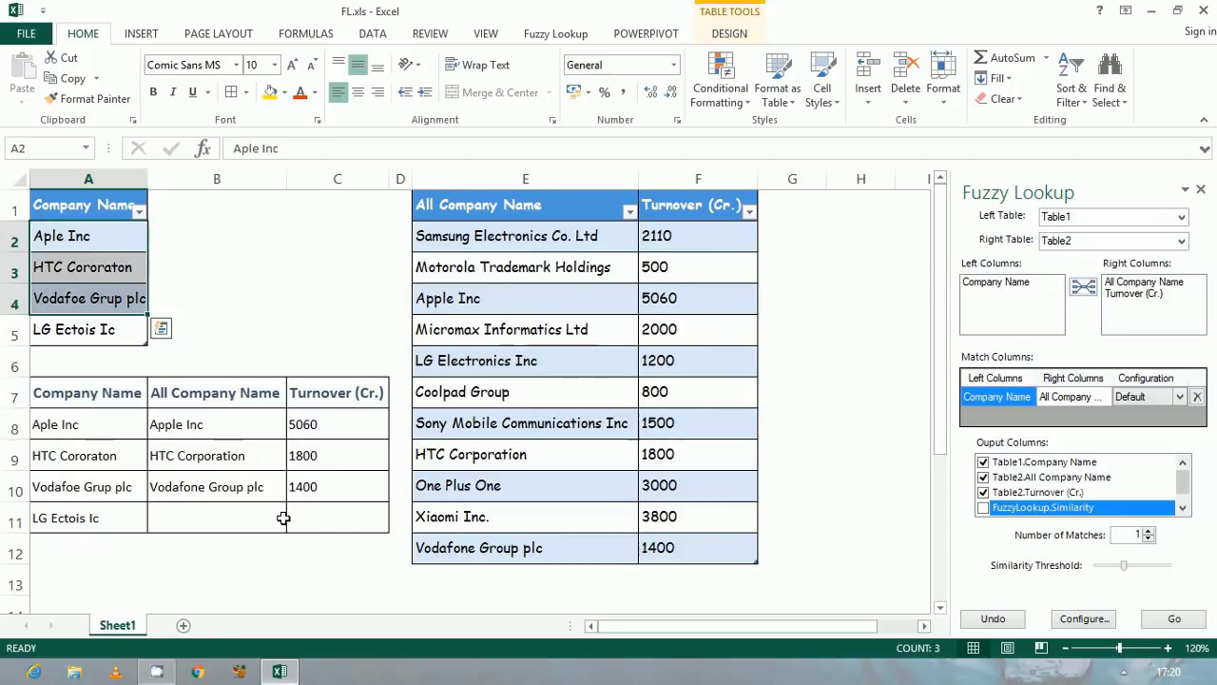
Undo the previous results, lower the similarity threshold to about 0.07, and target cell A7
{"action": "key", "text": "ctrl+Down"}
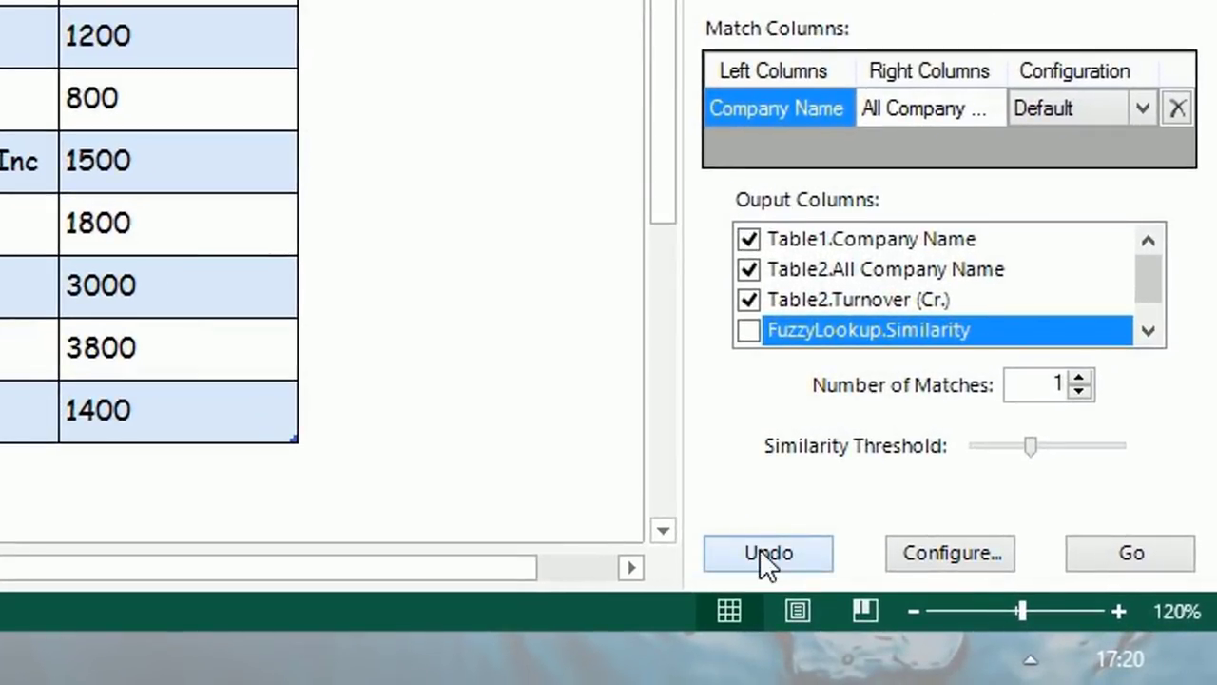
{"action": "left_click", "coordinate": [767, 556]}
{"action": "mouse_move", "coordinate": [1026, 447]}
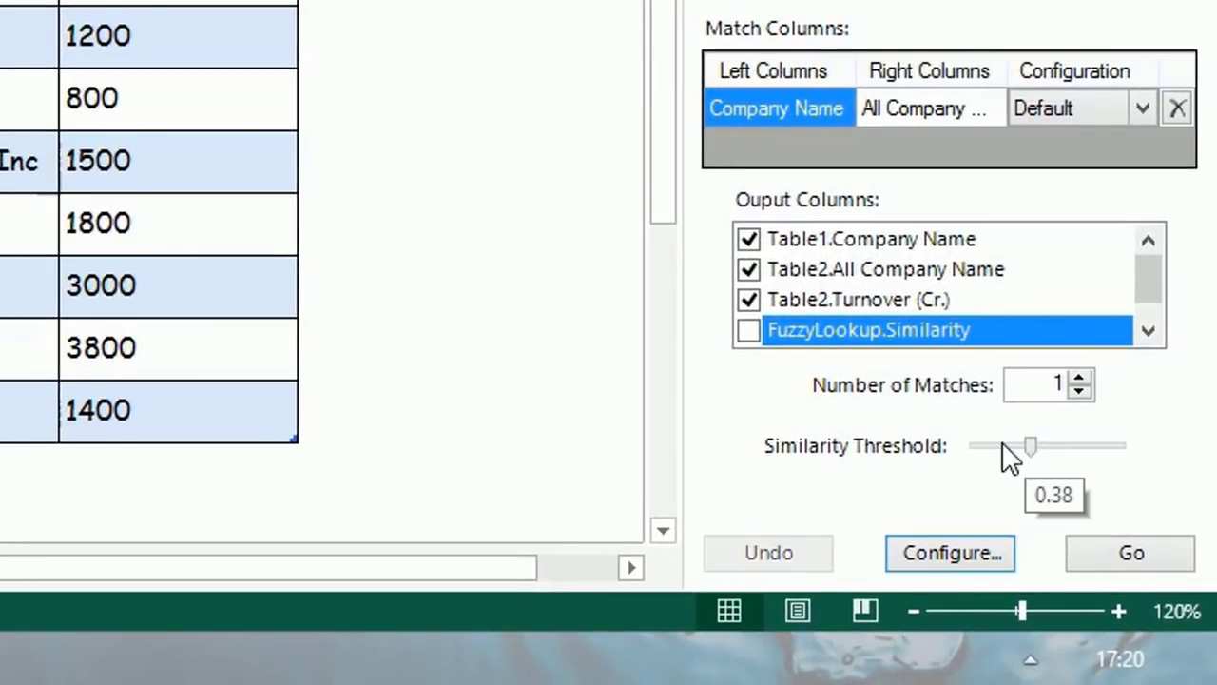
{"action": "left_click_drag", "start_coordinate": [1031, 443], "coordinate": [989, 452]}
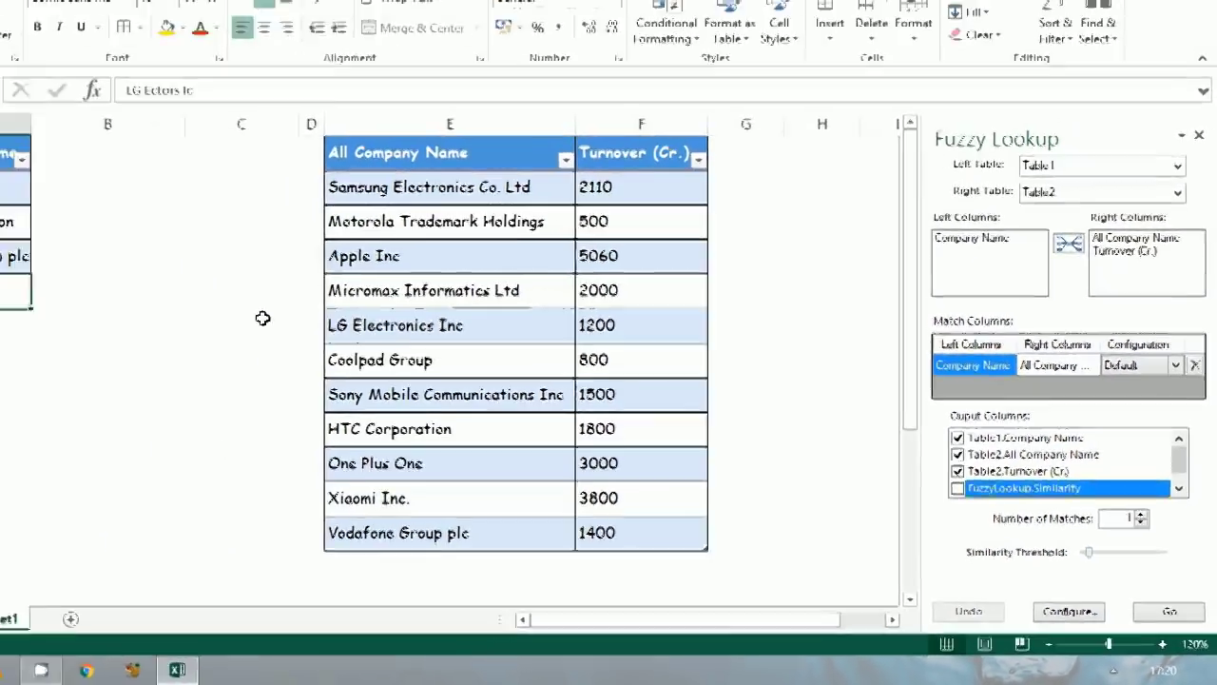
{"action": "left_click", "coordinate": [62, 399]}
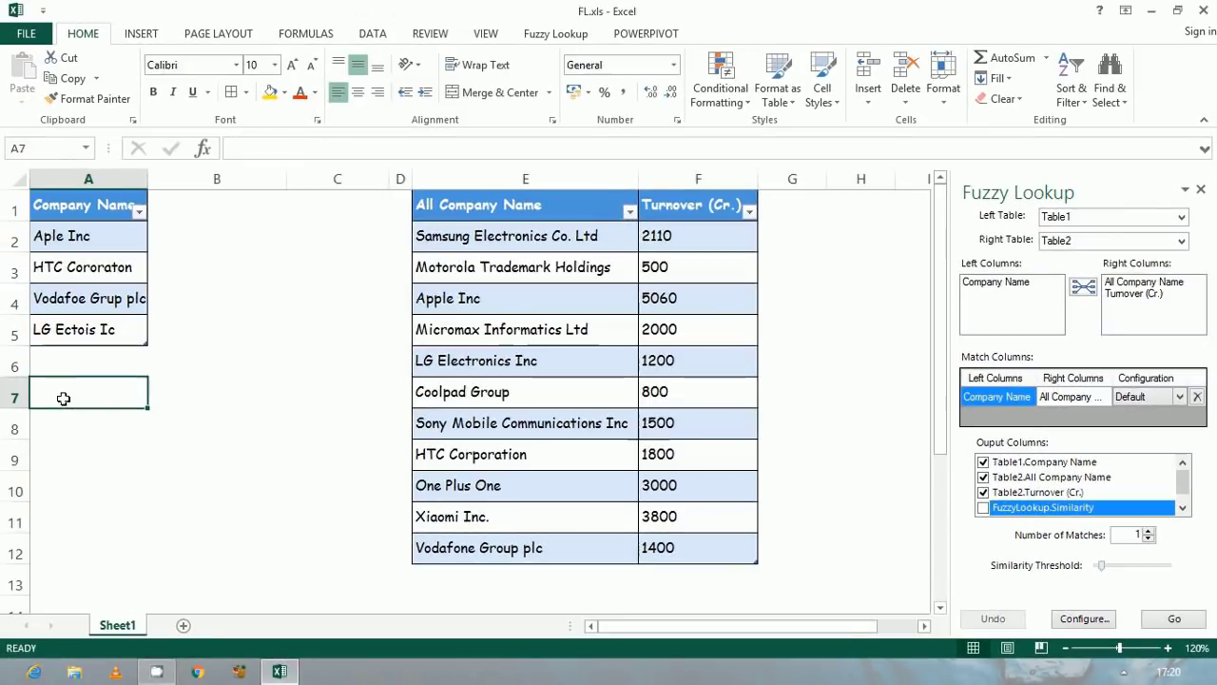
Rerun the match so LG Ectois Ic maps to LG Electronics Inc with turnover 1200
{"action": "left_click", "coordinate": [1172, 618]}
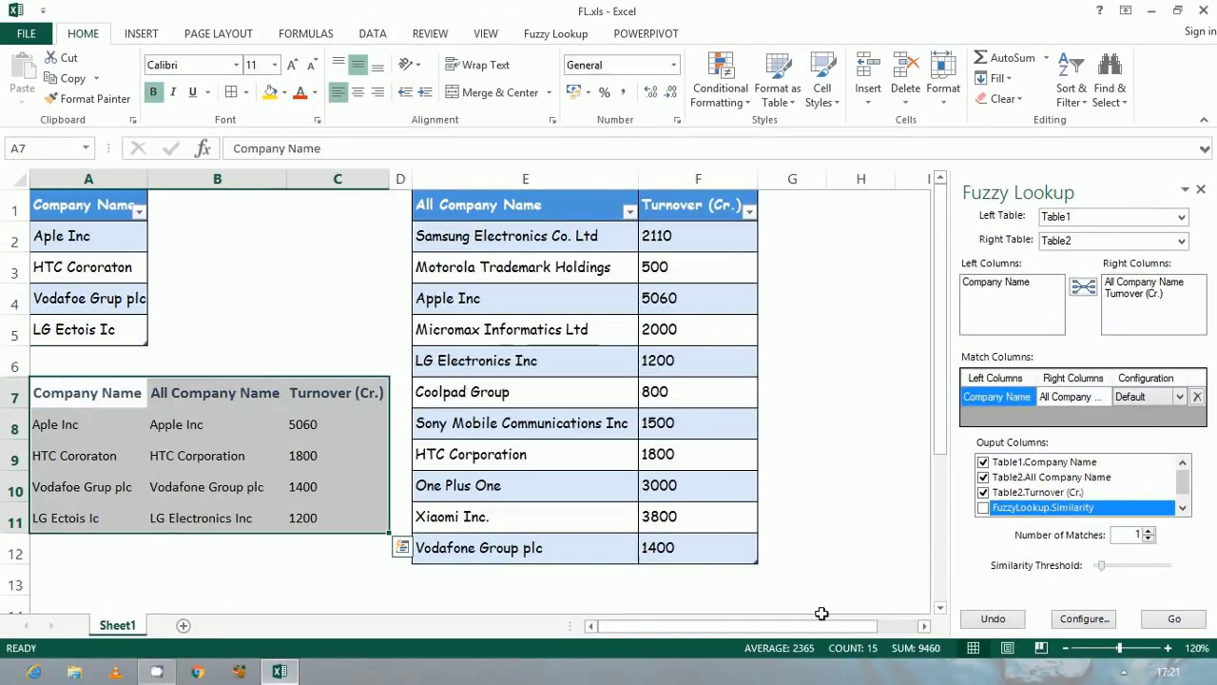